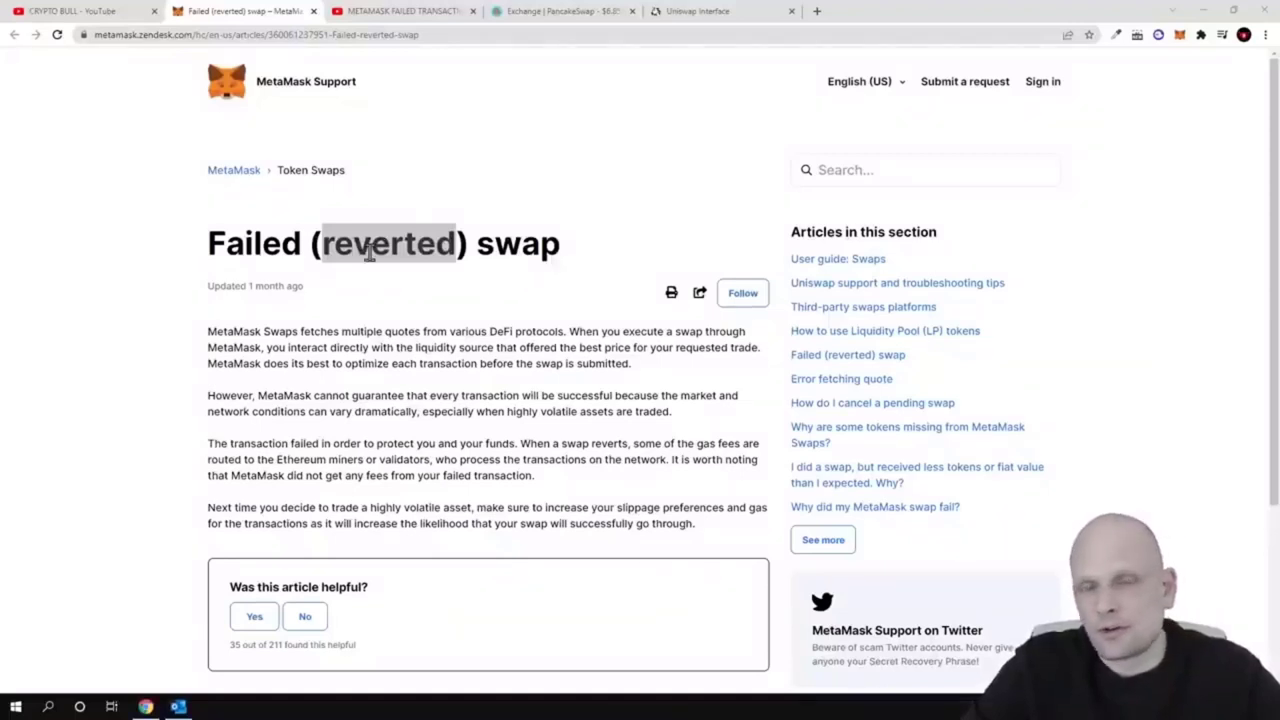
- Highlight 'Failed' and 'reverted' in the swap article title, then move to the YouTube video
left_click(545, 11)
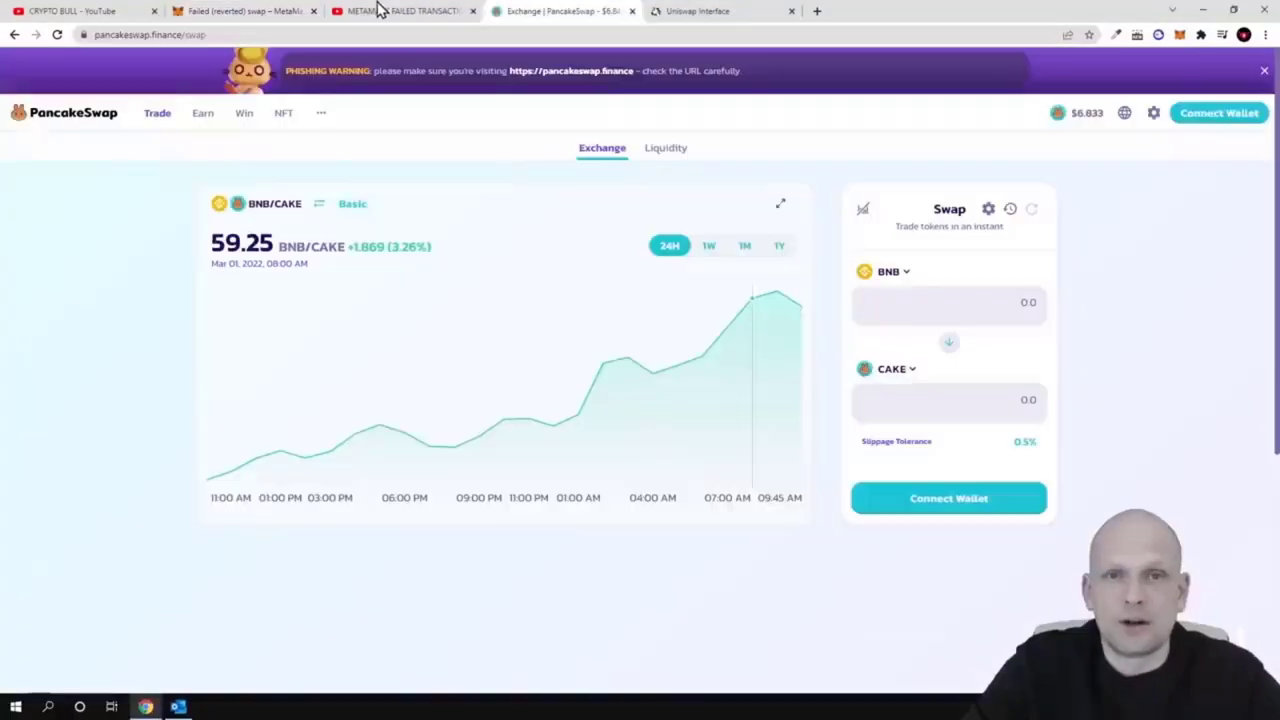
left_click(203, 11)
left_click_drag(226, 243, 453, 243)
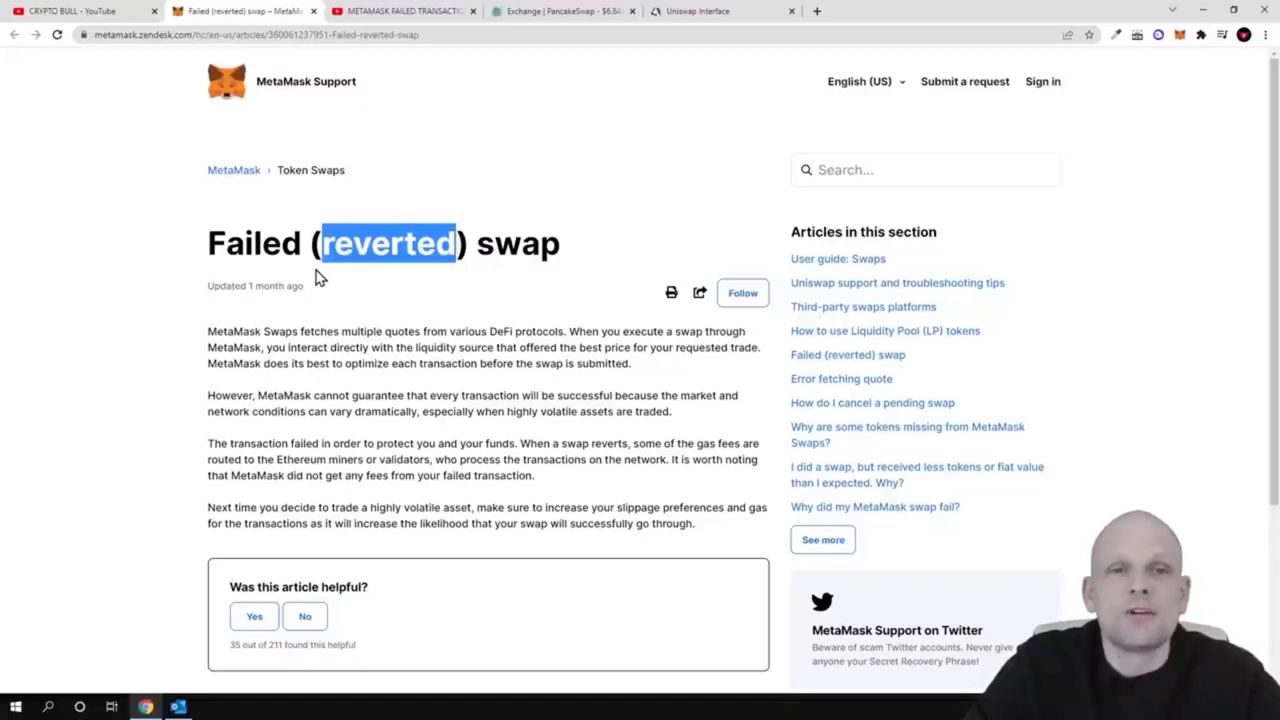
left_click_drag(207, 240, 458, 243)
left_click(325, 240)
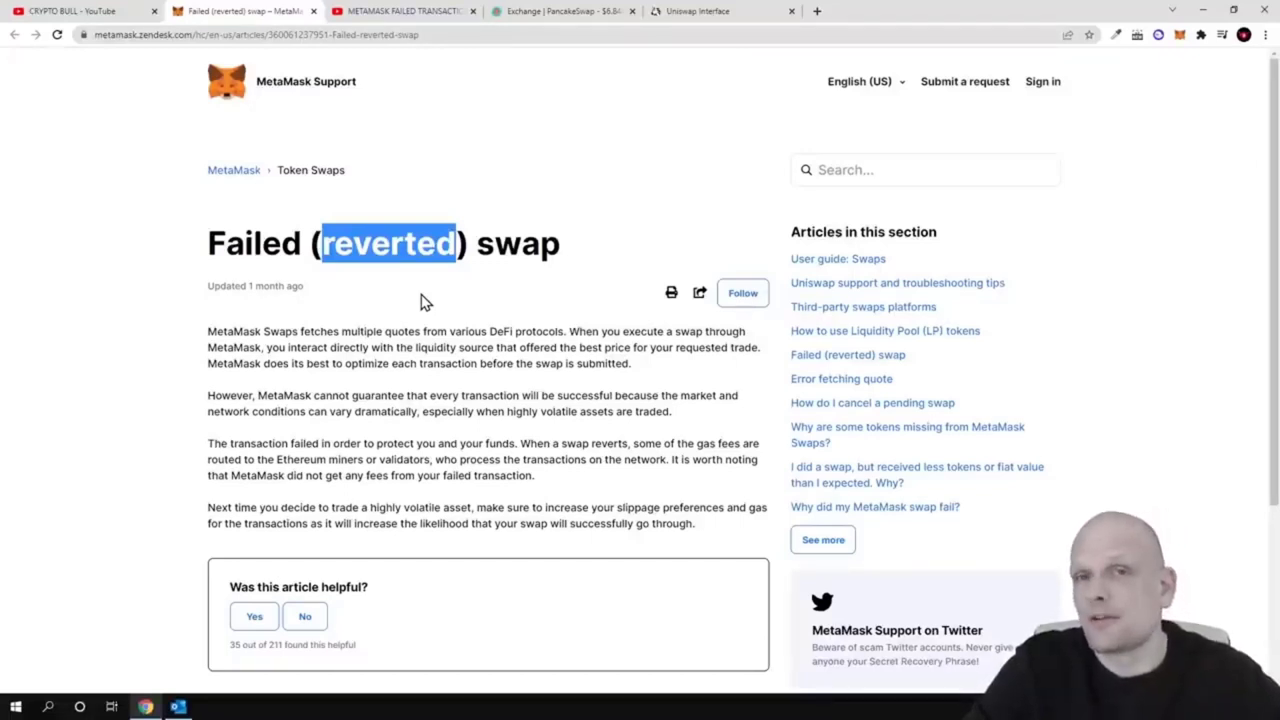
key("shift+Right")
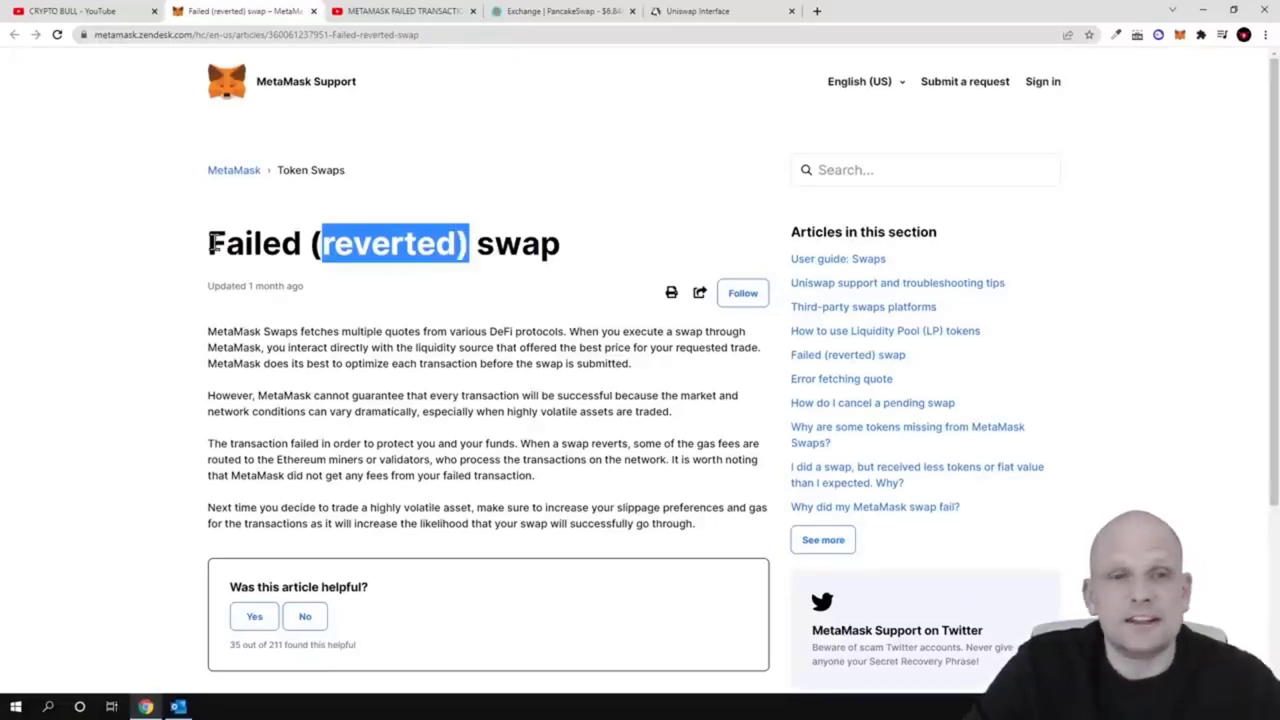
left_click_drag(208, 243, 303, 243)
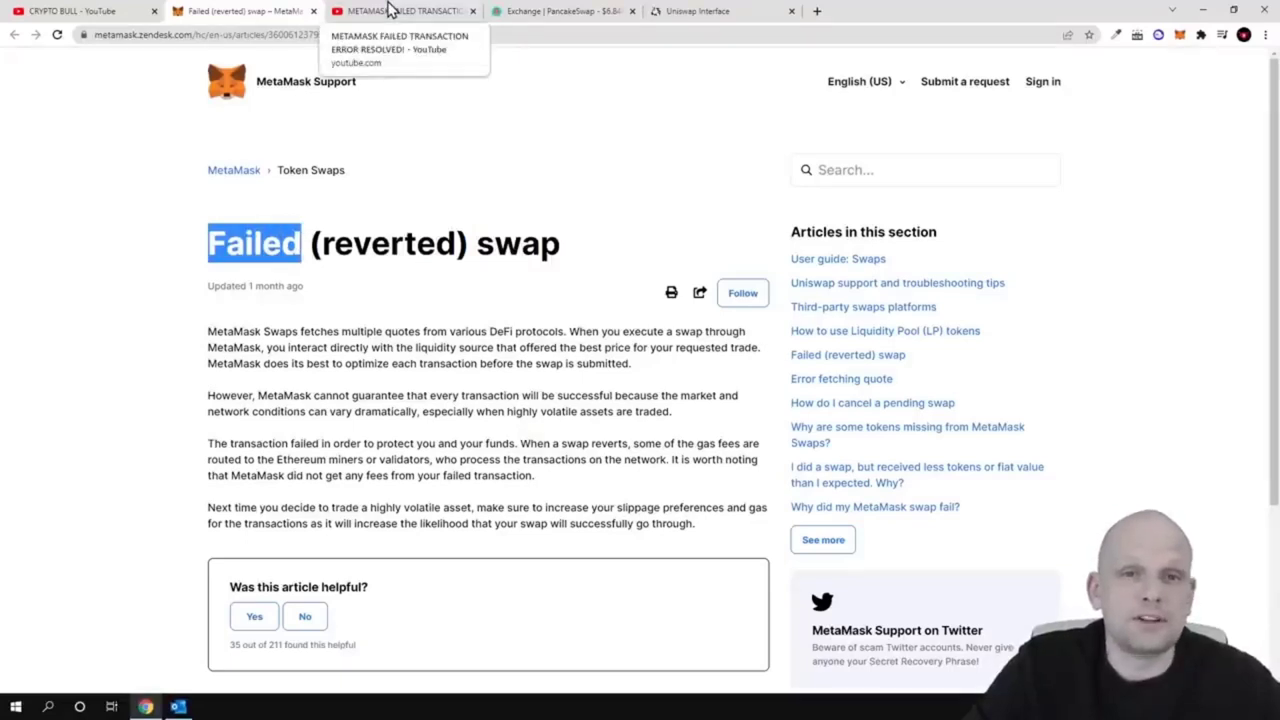
left_click(390, 10)
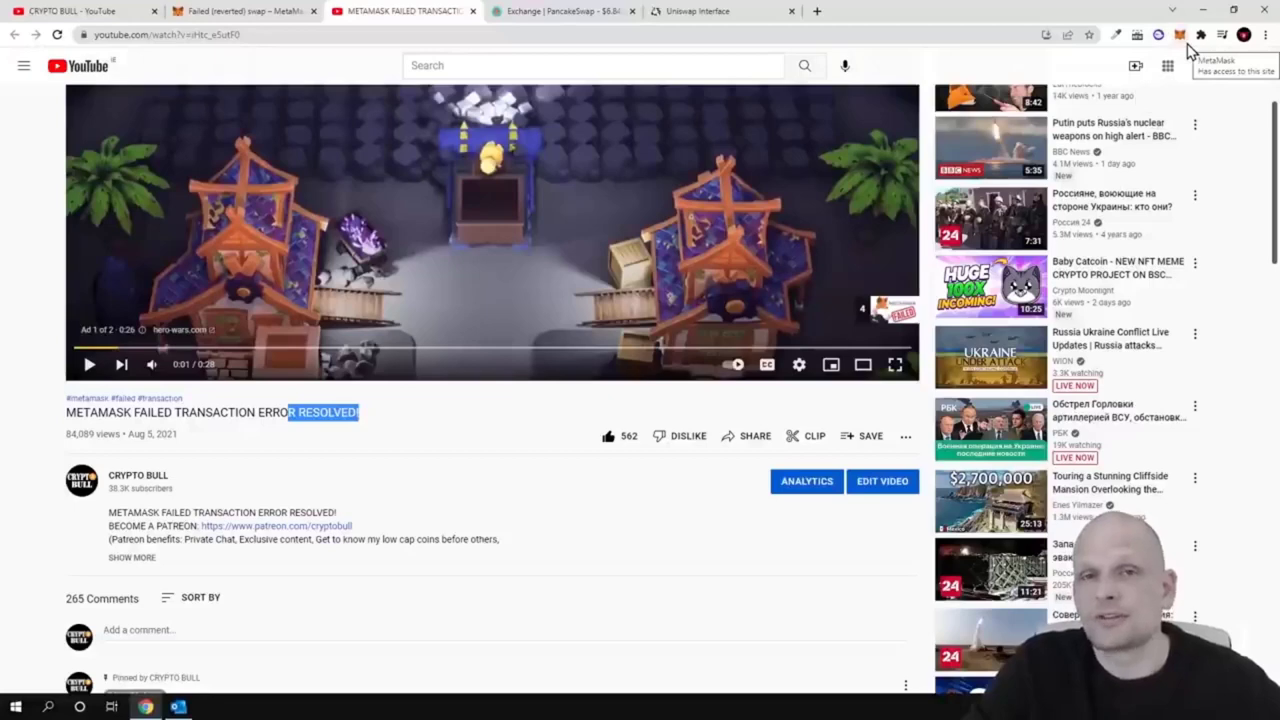
- Return to the 'Failed (reverted) swap – MetaMask' support article
left_click(240, 11)
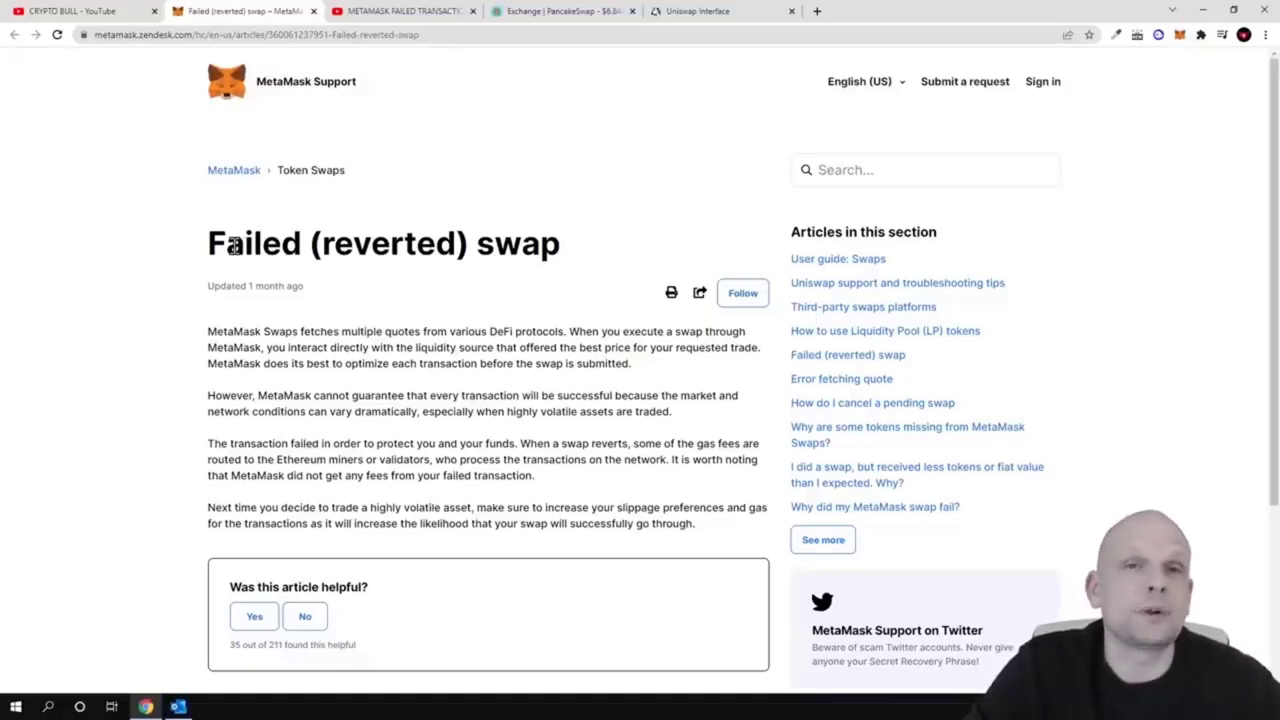
- Highlight 'reverted)' in the article title, then go to the Uniswap Interface swap page
left_click_drag(321, 243, 463, 242)
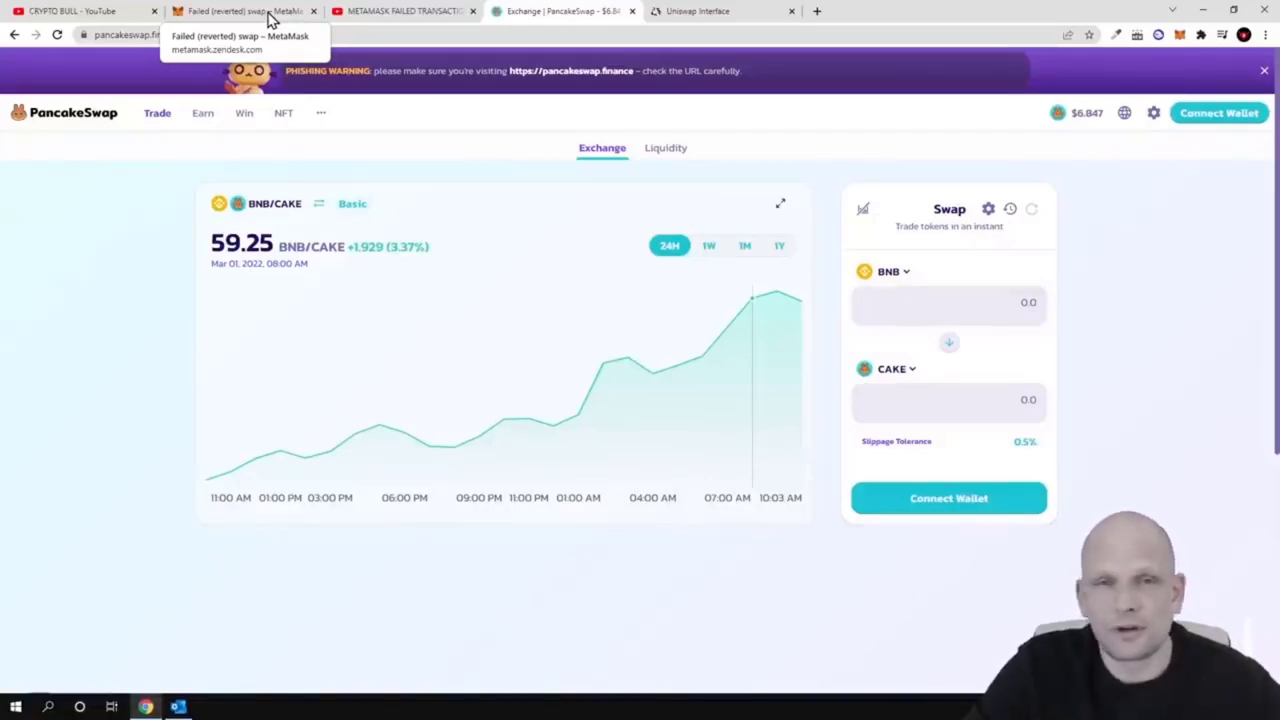
left_click(268, 14)
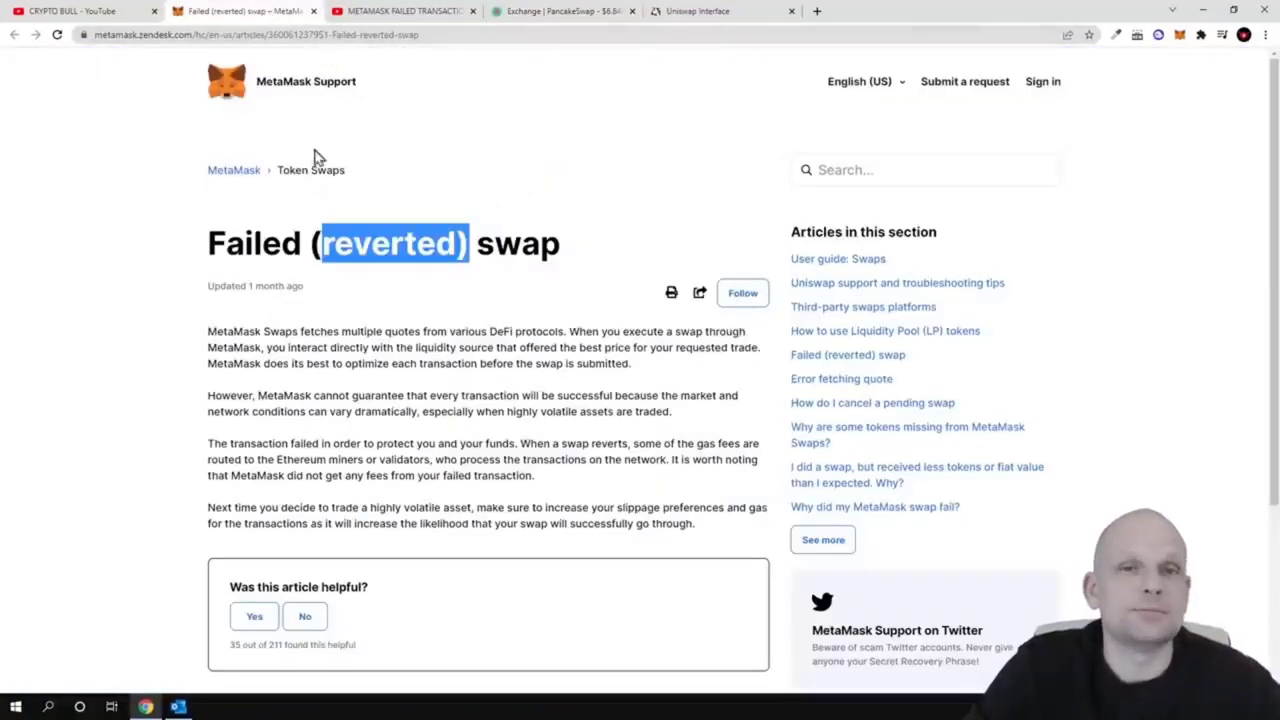
left_click(332, 250)
left_click(686, 14)
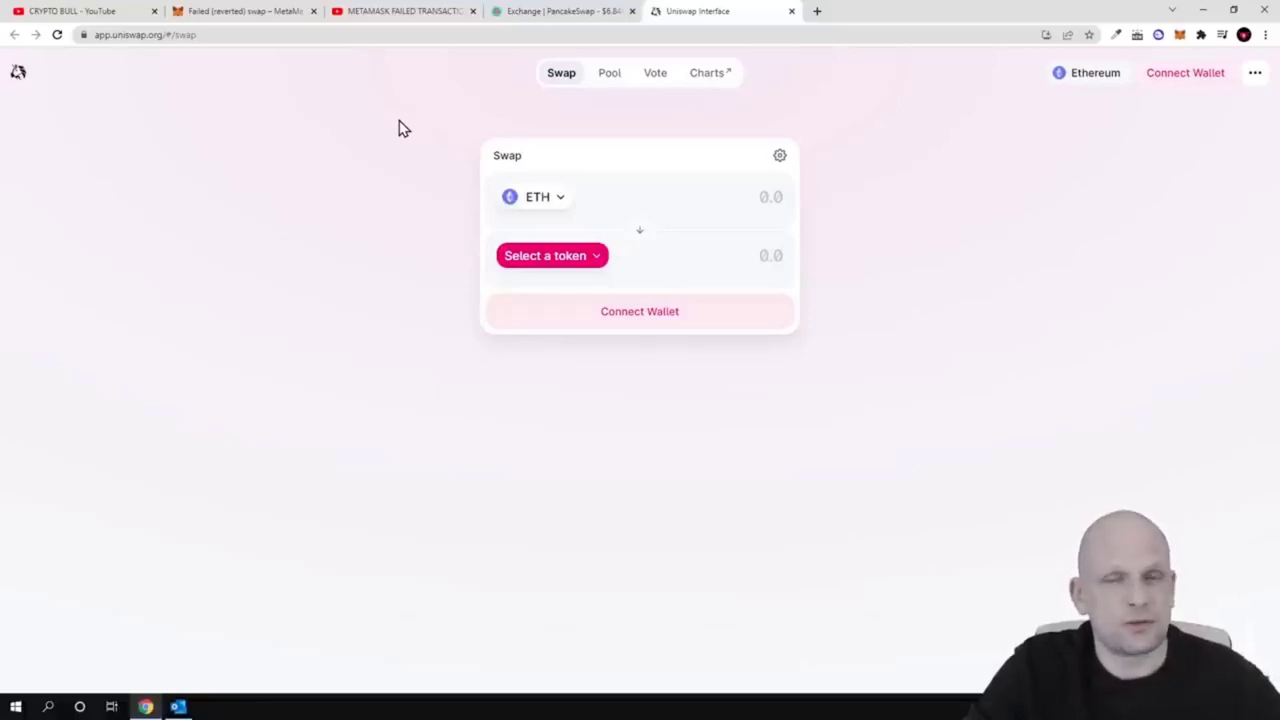
left_click(551, 10)
left_click(722, 14)
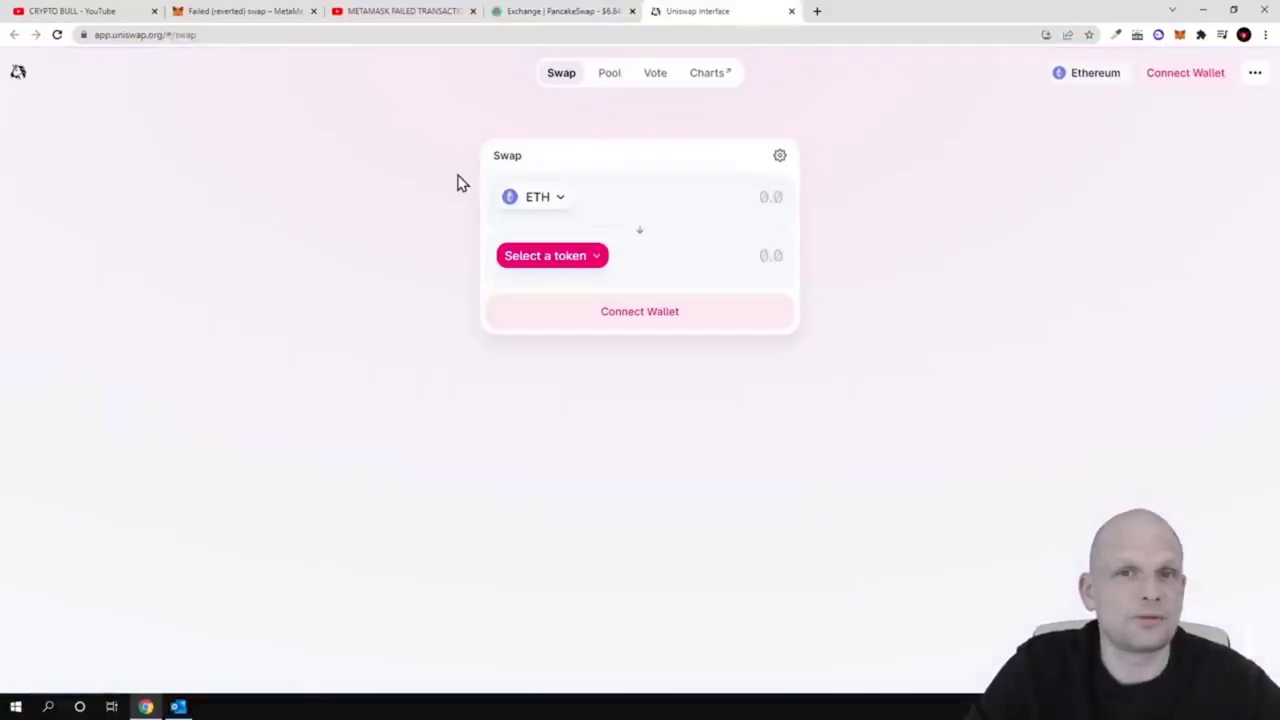
left_click(566, 10)
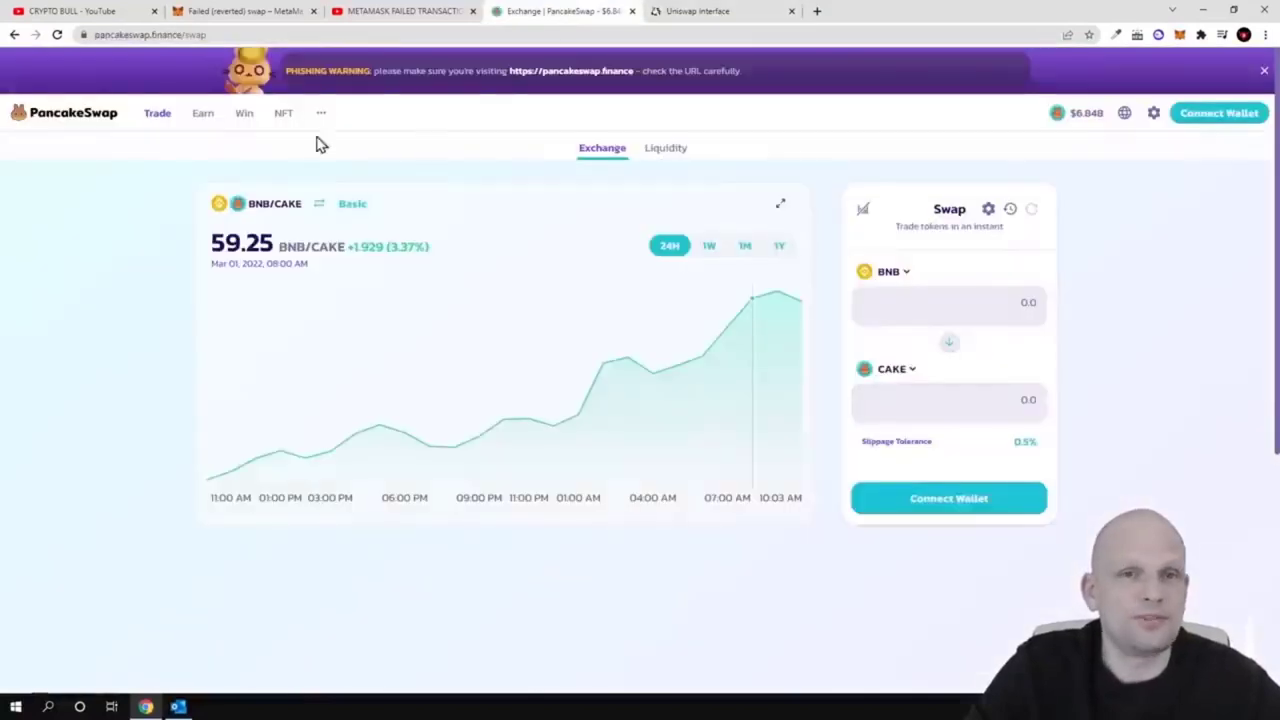
left_click(987, 214)
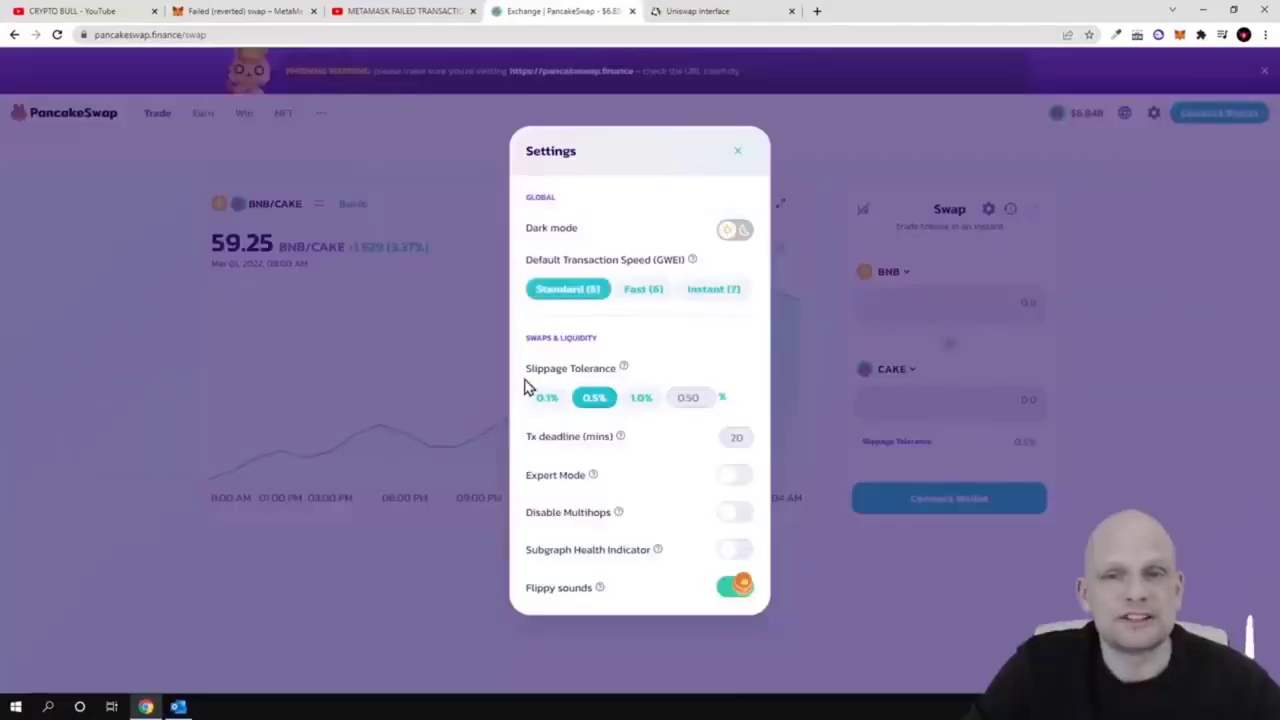
left_click_drag(524, 368, 613, 367)
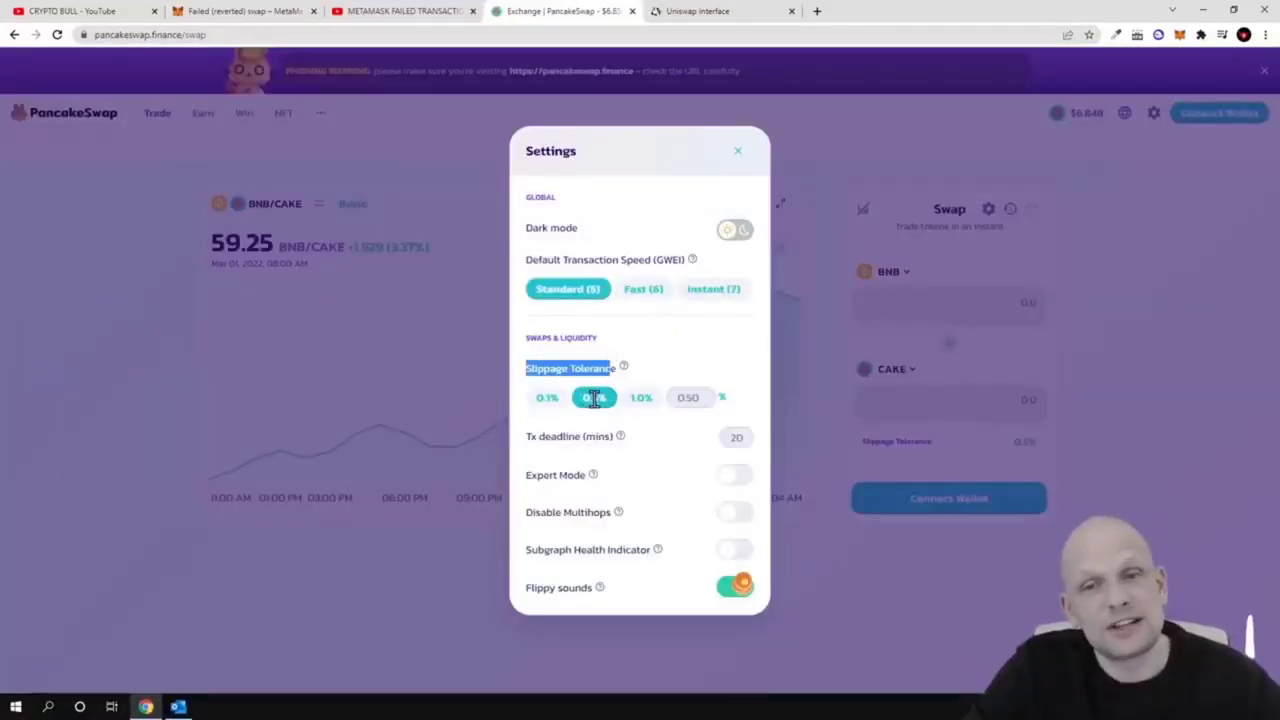
left_click(736, 150)
left_click(720, 12)
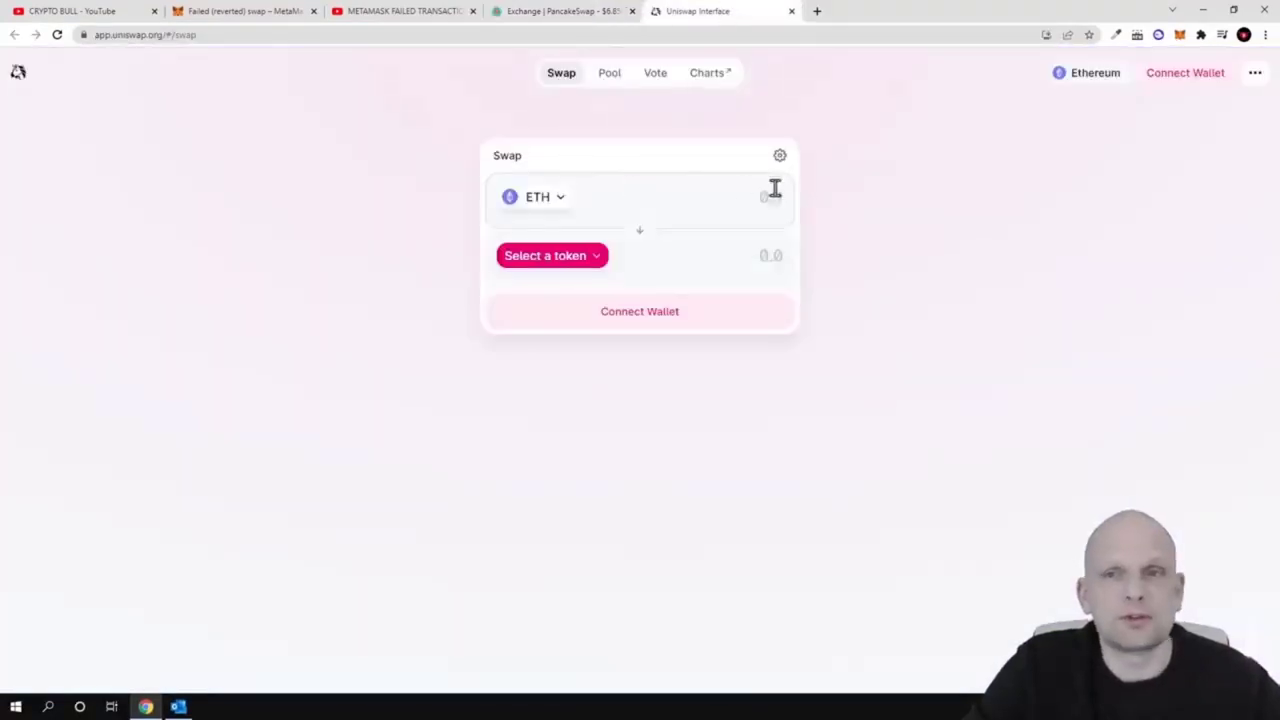
- Set Uniswap's slippage tolerance to a custom 11% in the transaction settings, then close them
left_click(779, 158)
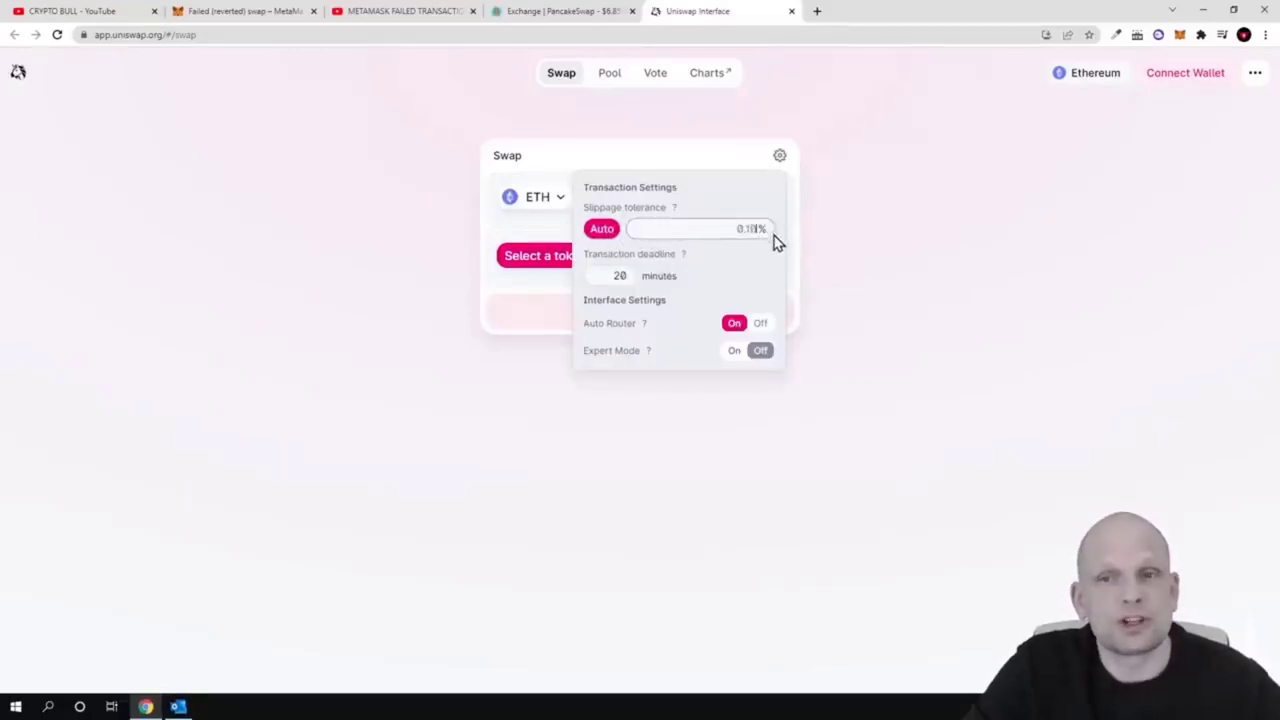
left_click(800, 185)
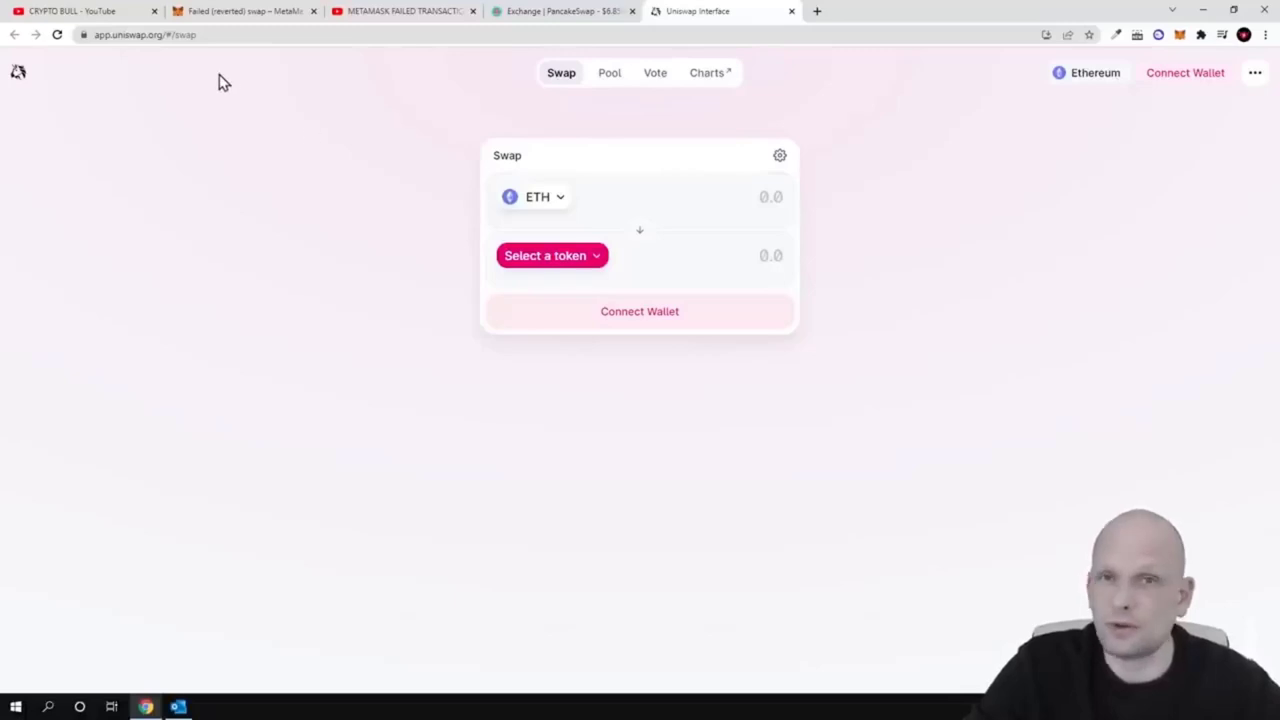
left_click(779, 155)
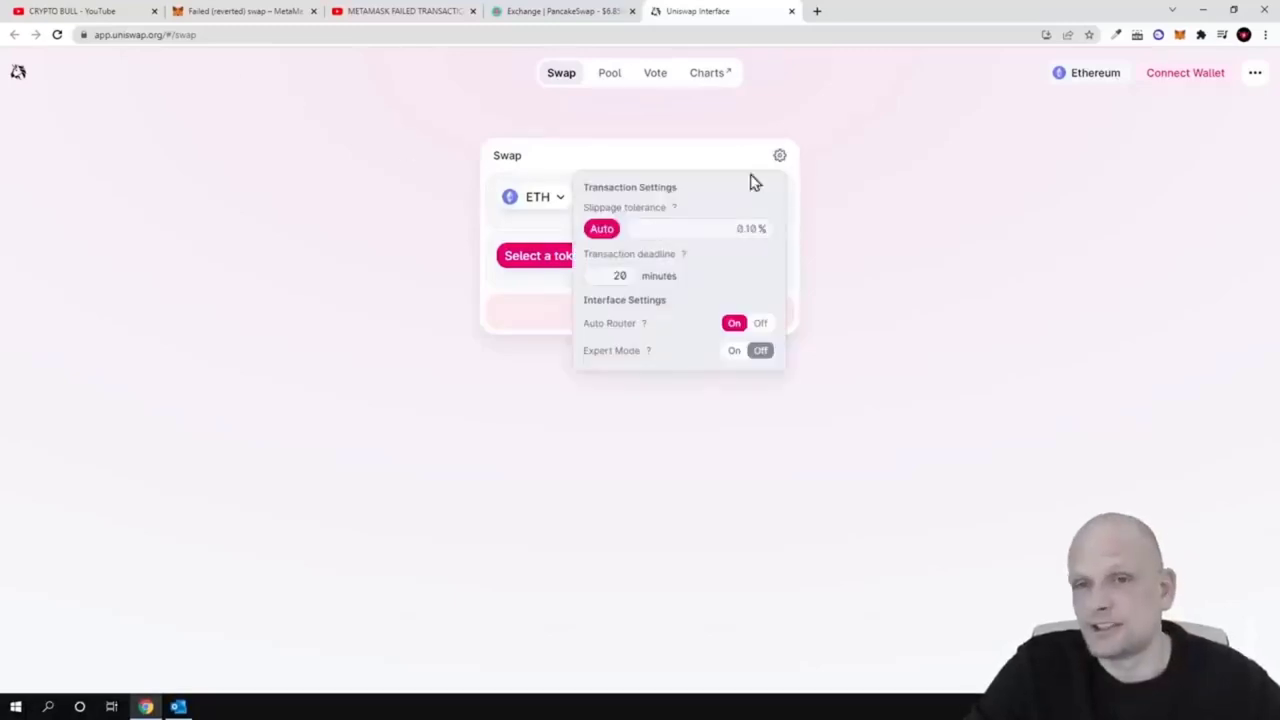
left_click(737, 228)
type("11")
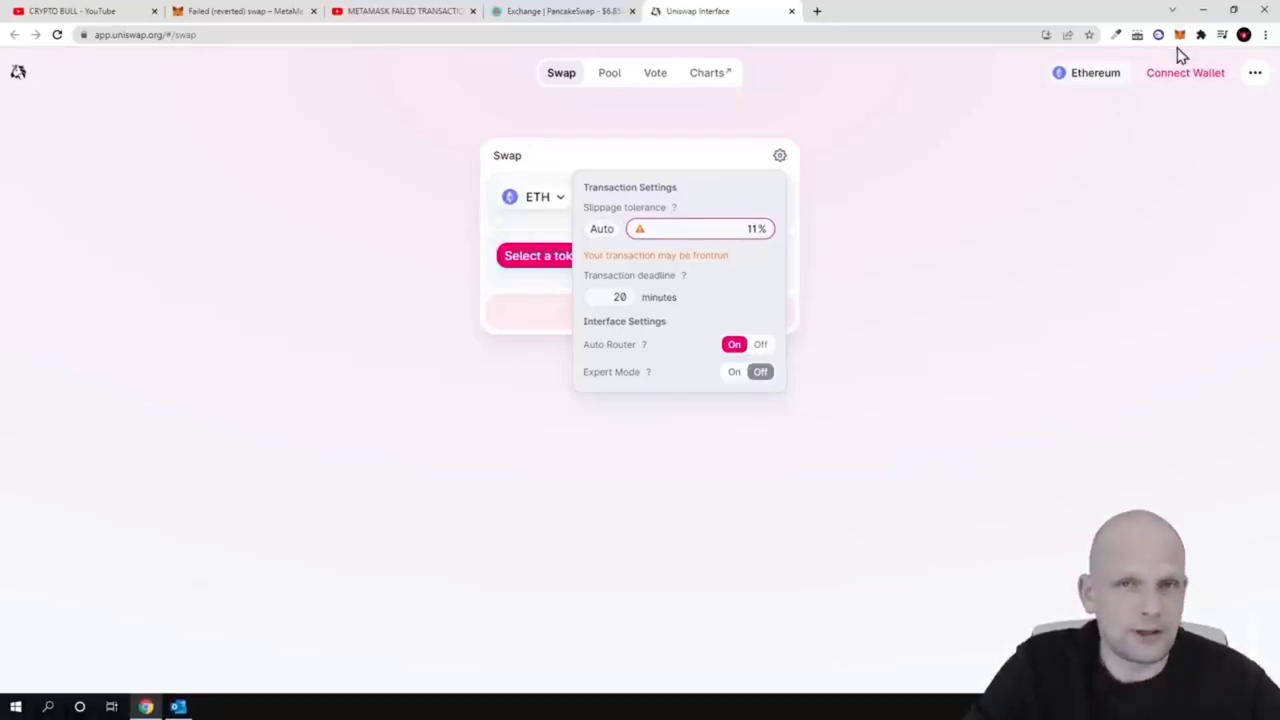
left_click_drag(744, 229, 815, 235)
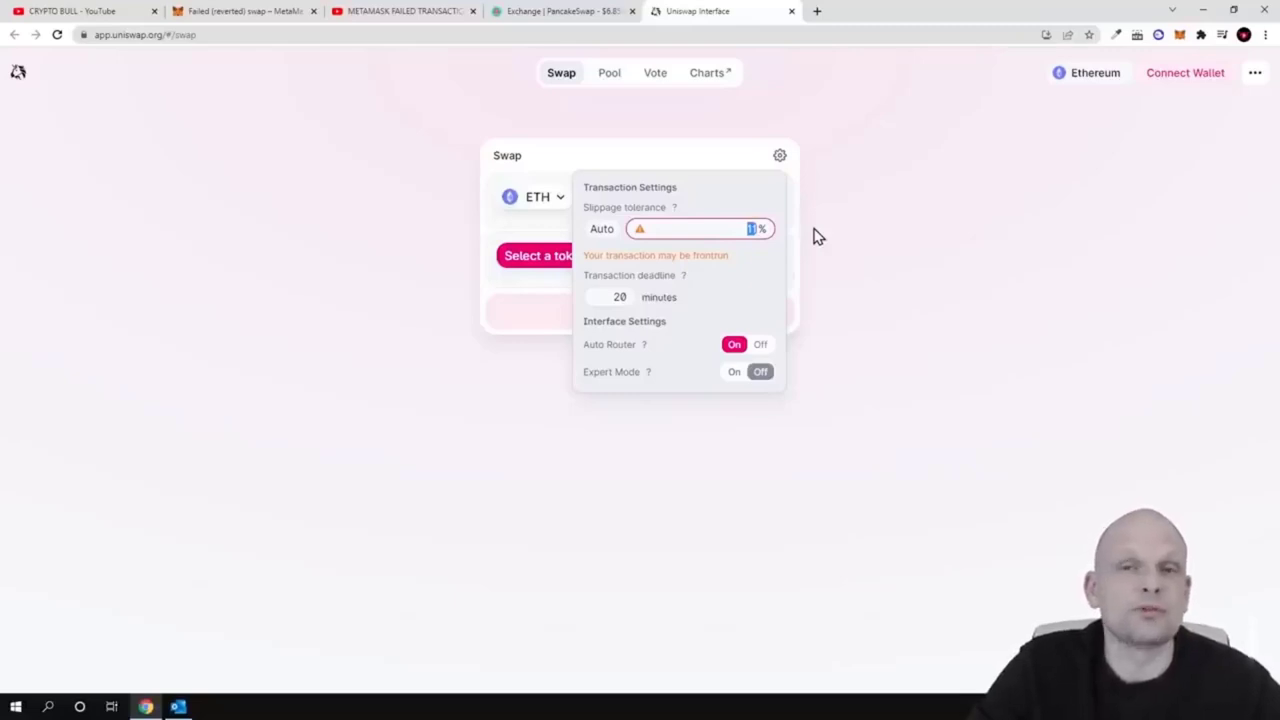
left_click(714, 158)
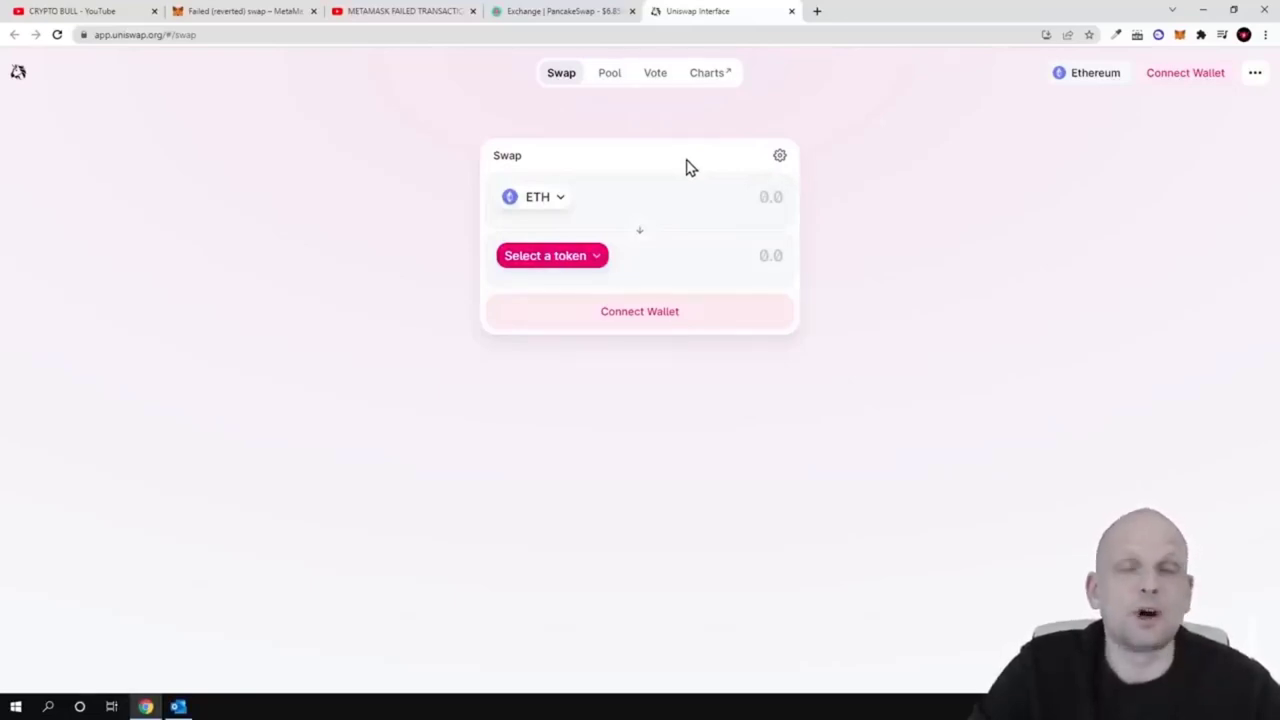
- Enter a custom 15% slippage tolerance in PancakeSwap's swap settings
left_click(614, 12)
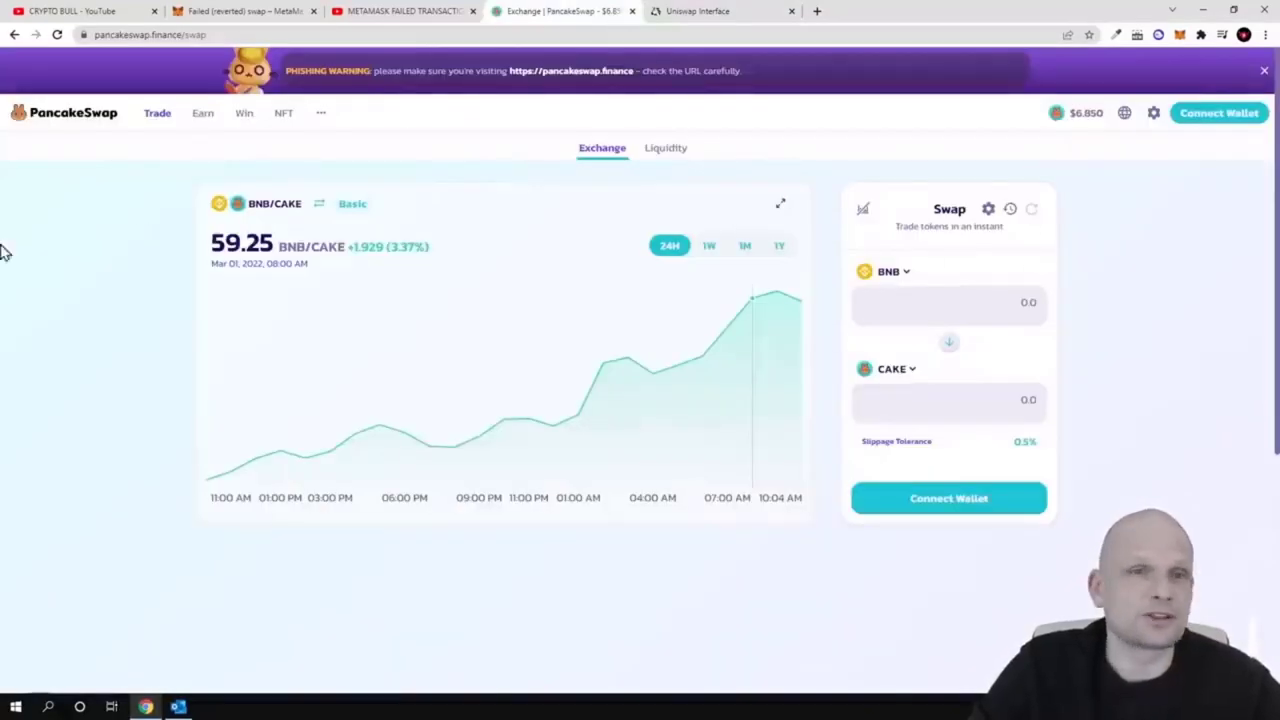
left_click(988, 212)
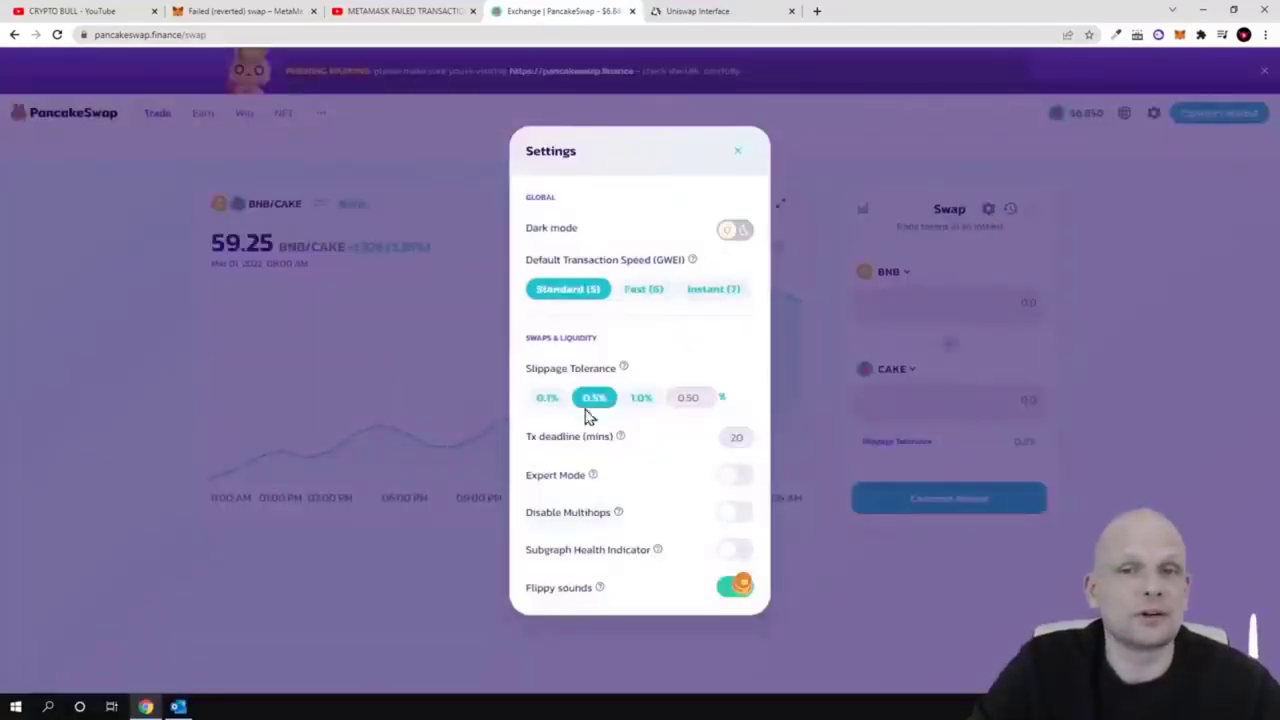
left_click(700, 405)
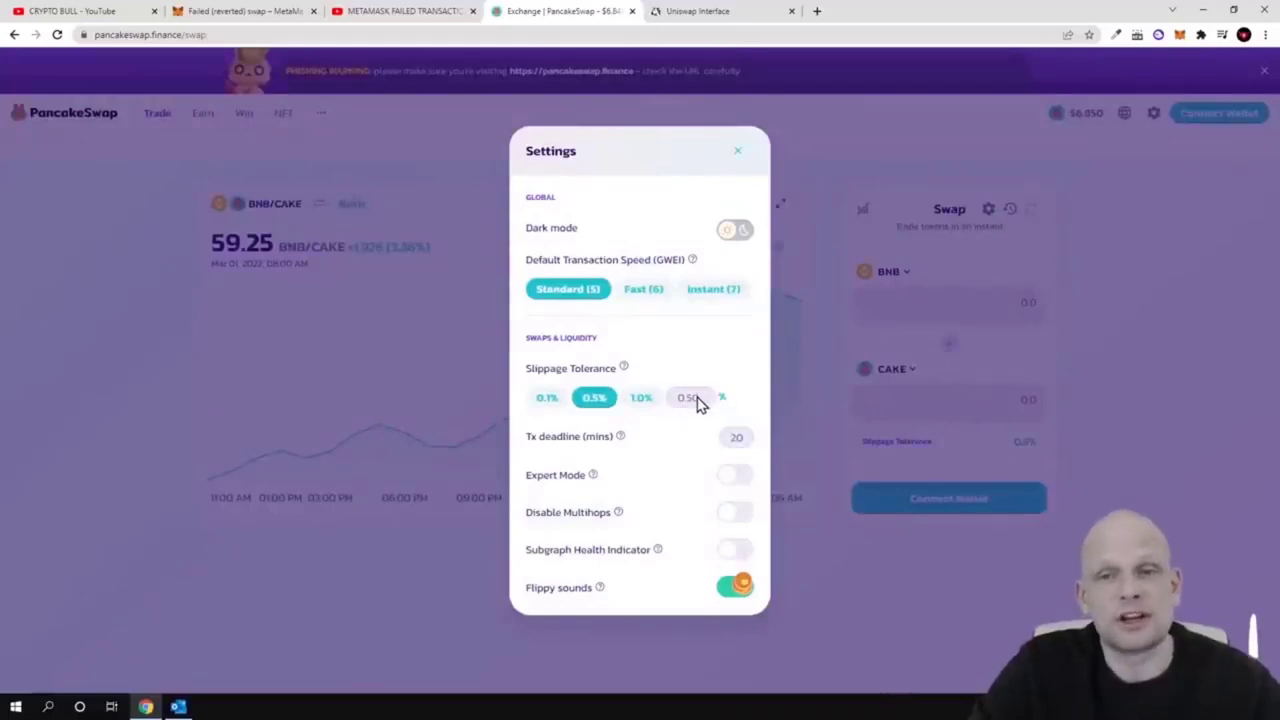
type("15")
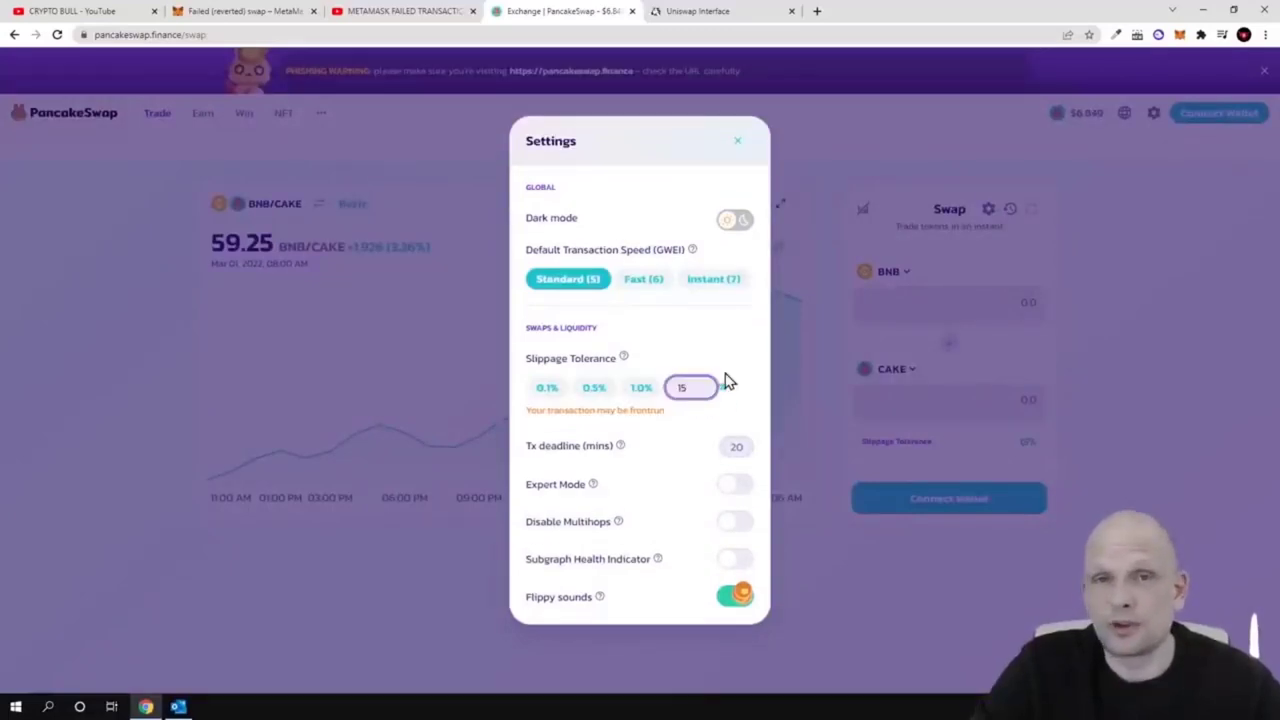
- Revisit the MetaMask article, highlighting part of 'Failed', then return to PancakeSwap's exchange page
key("ctrl+Tab")
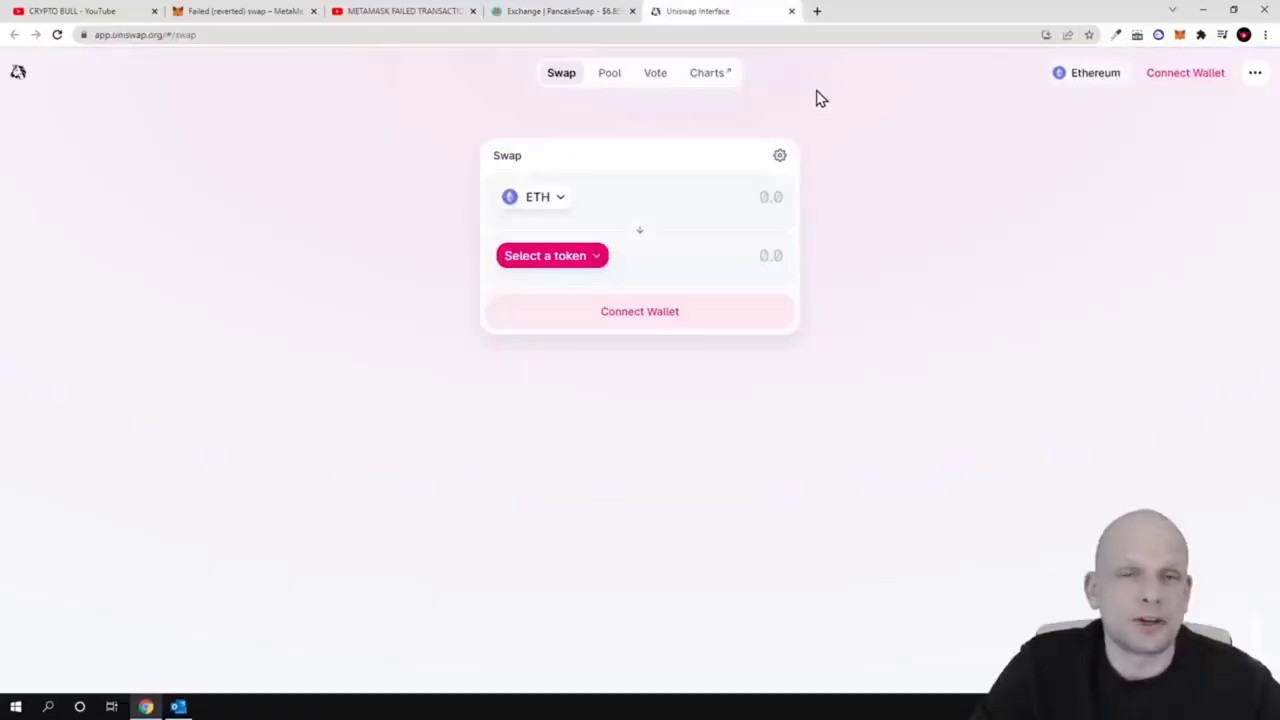
left_click(226, 10)
left_click_drag(221, 236, 286, 240)
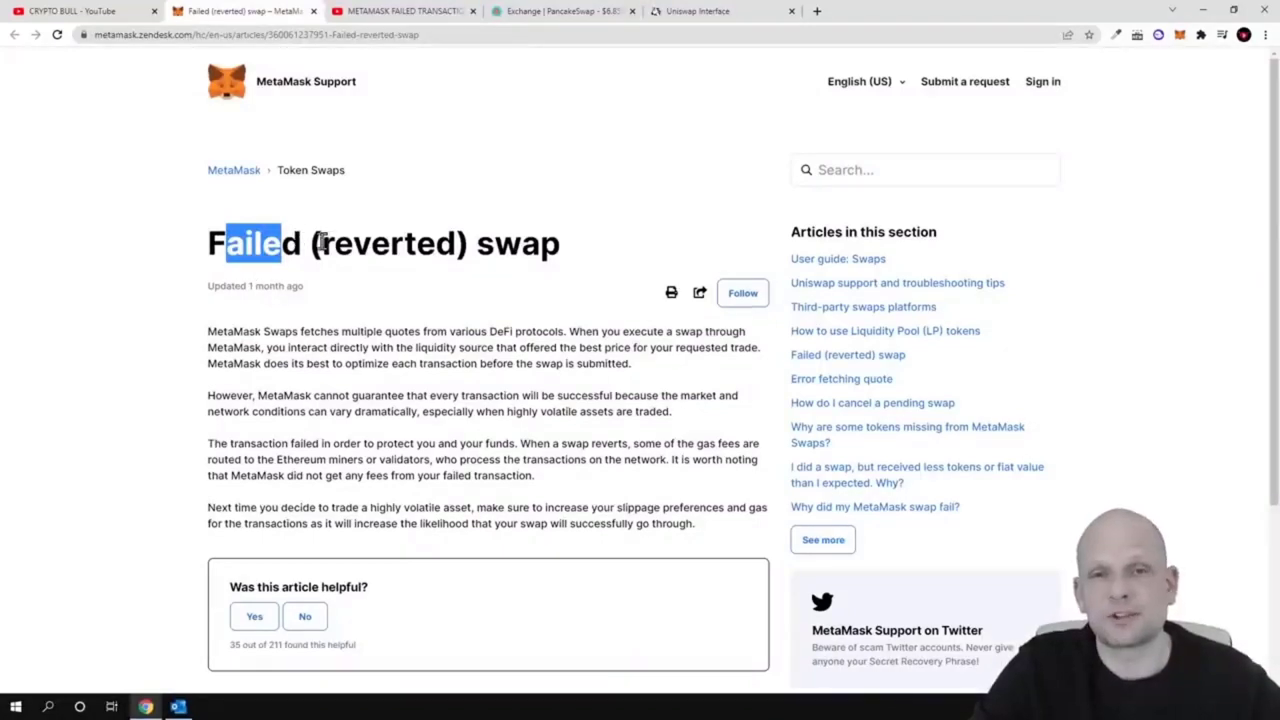
left_click(560, 11)
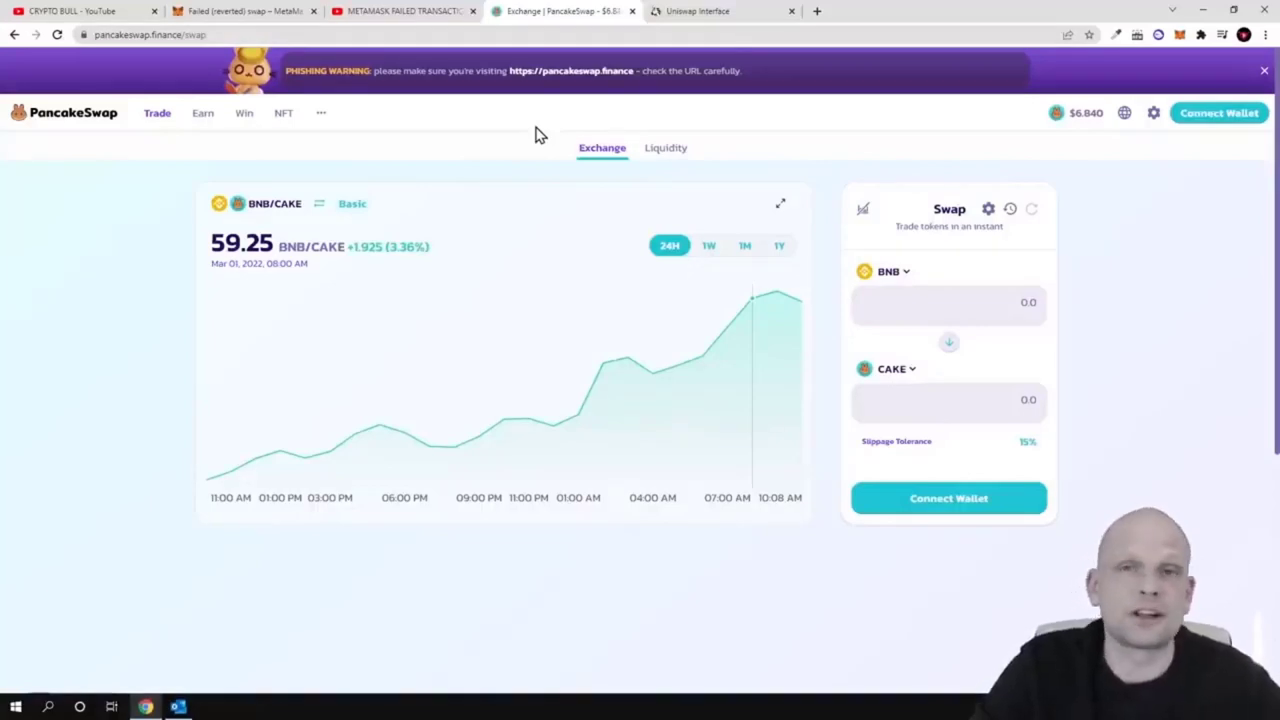
- Move past Uniswap to the 'METAMASK FAILED TRANSACTION ERROR RESOLVED!' YouTube video
key("ctrl+Tab")
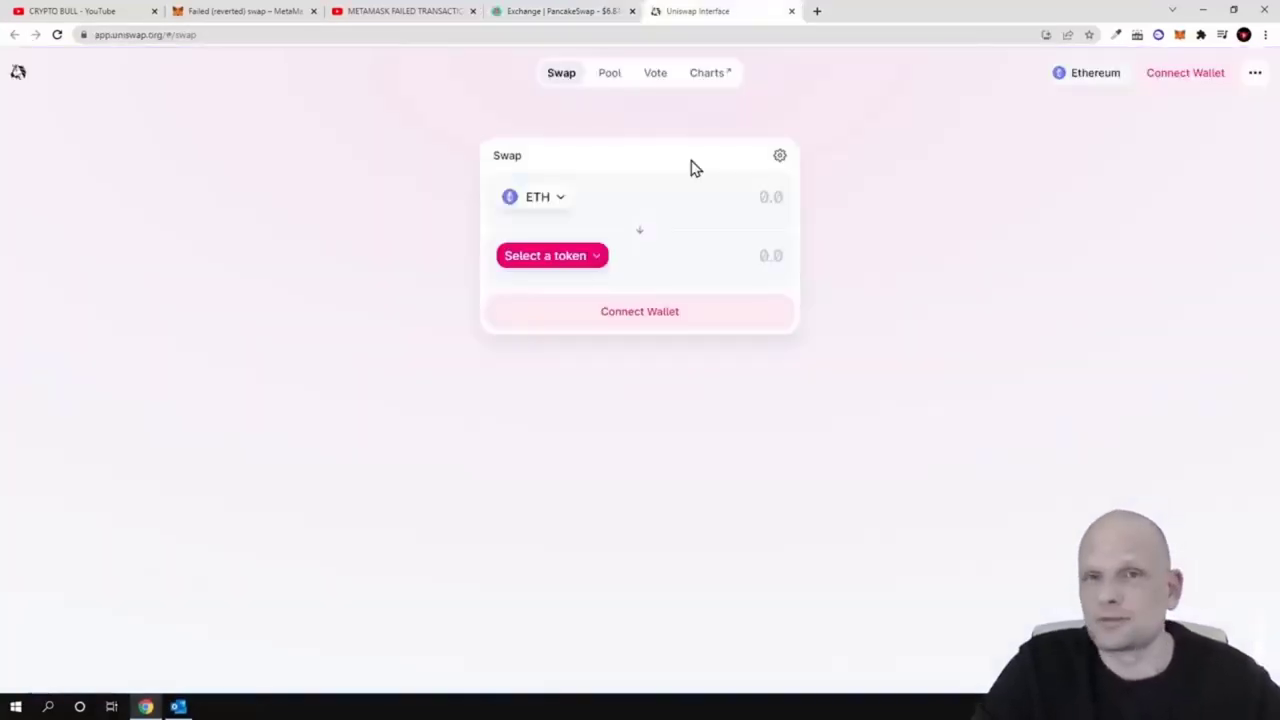
left_click(387, 16)
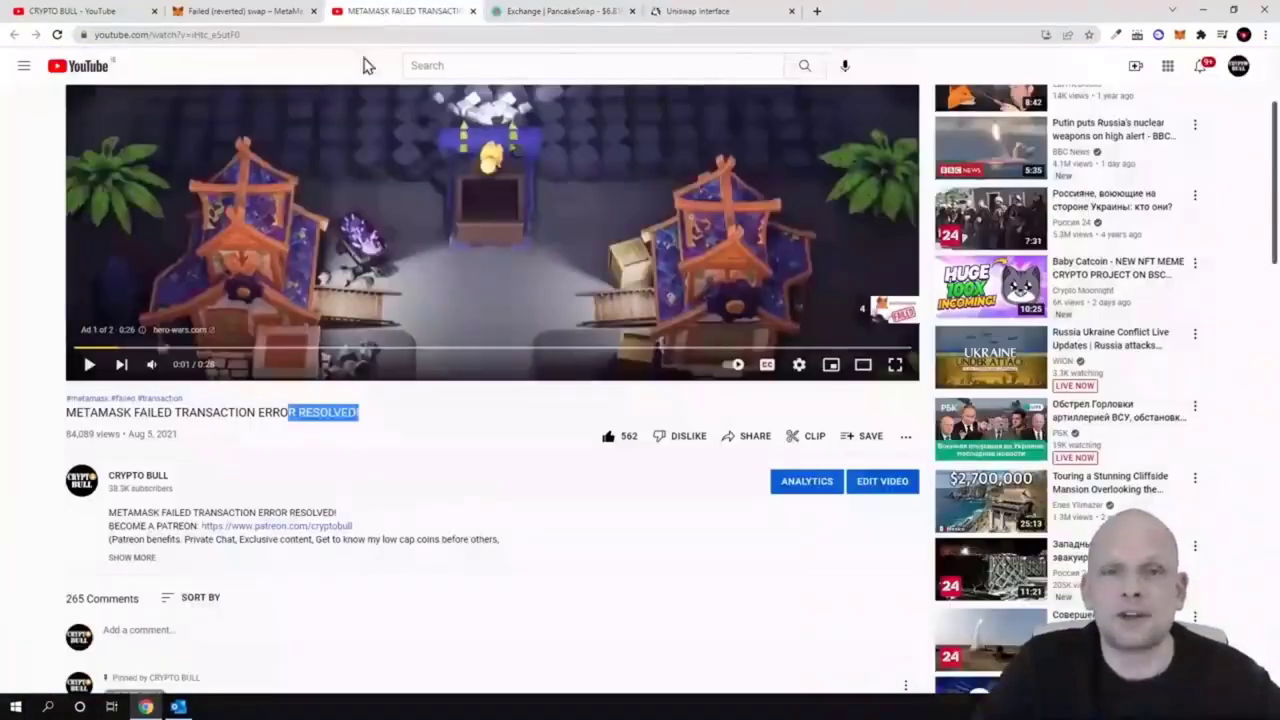